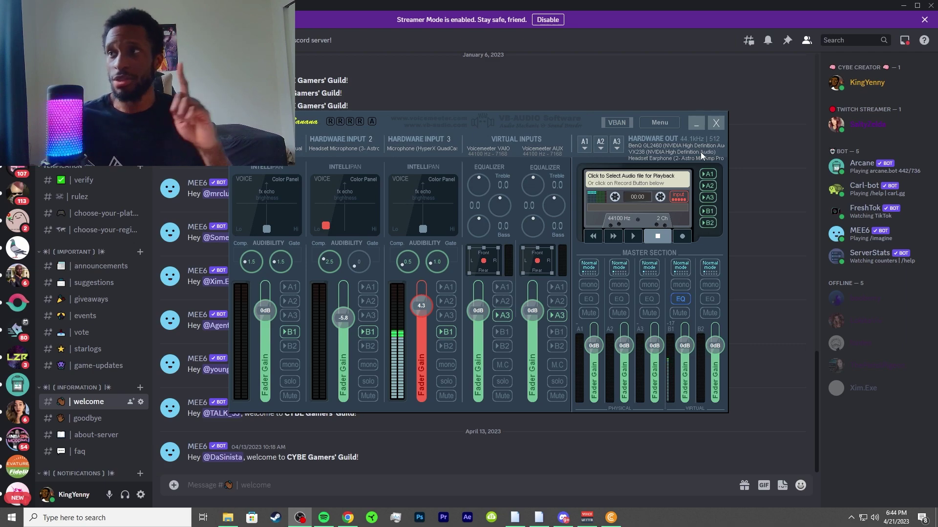
{"action": "left_click", "coordinate": [746, 409]}
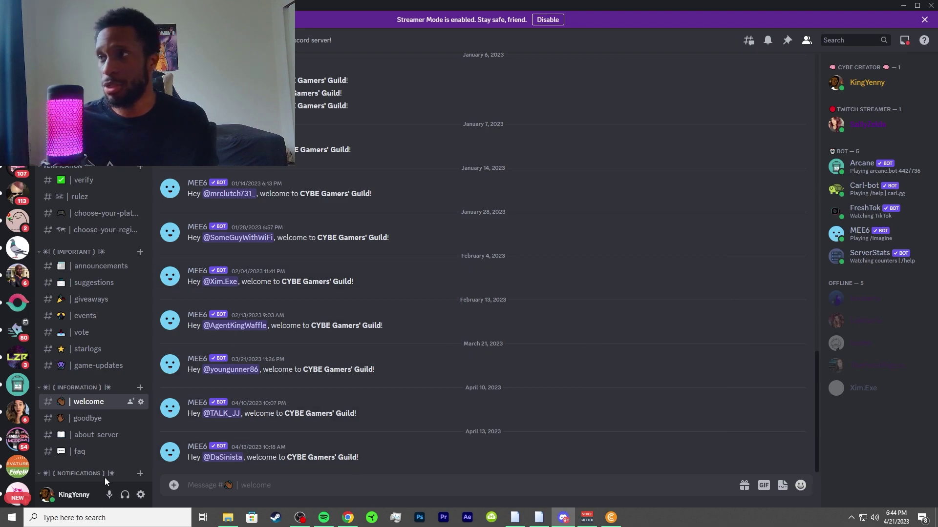
{"action": "scroll", "coordinate": [93, 342], "scroll_direction": "down", "scroll_amount": 8}
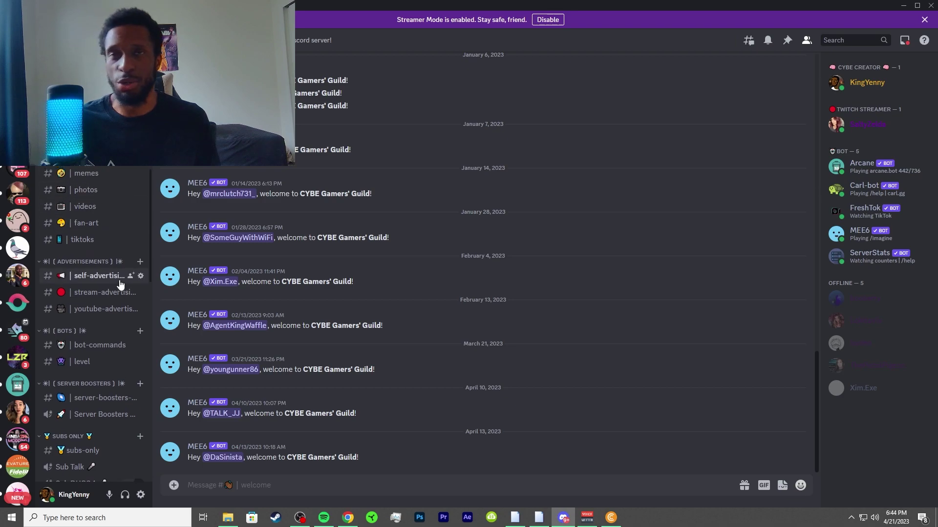
{"action": "scroll", "coordinate": [107, 283], "scroll_direction": "up", "scroll_amount": 8}
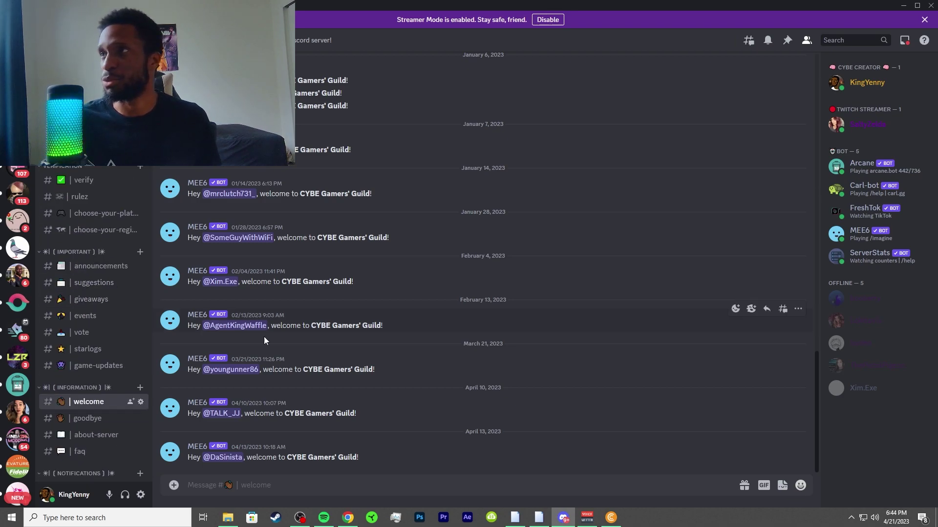
{"action": "left_click", "coordinate": [587, 518]}
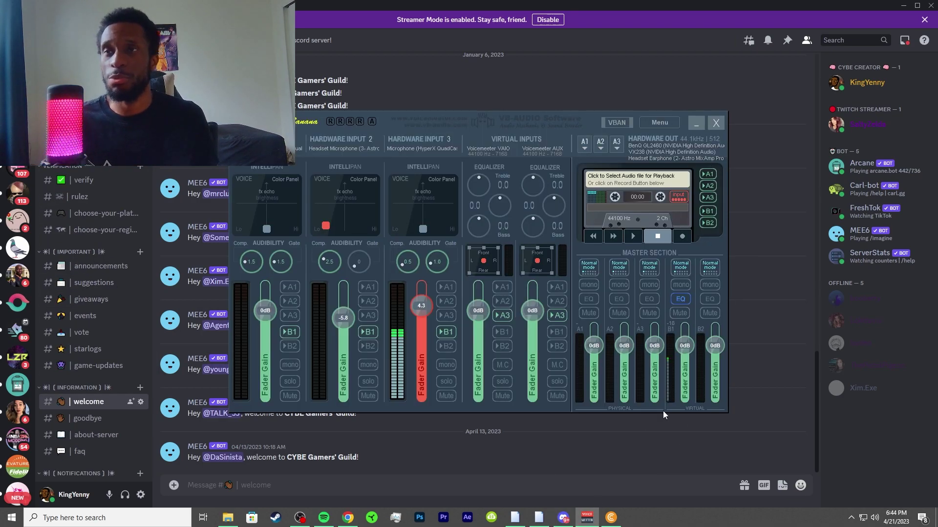
Step: Open the cassette recorder's options to review the arming and file settings, and close them
{"action": "right_click", "coordinate": [657, 185]}
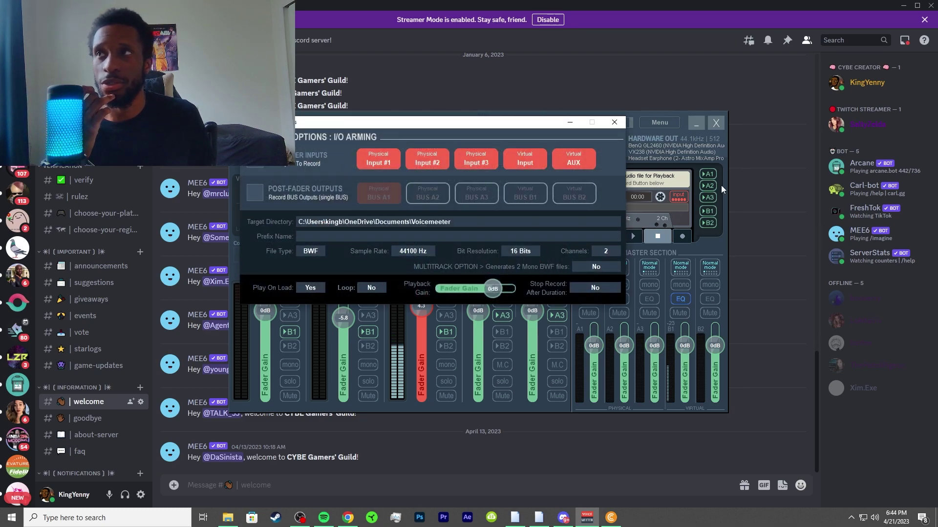
{"action": "left_click", "coordinate": [614, 122]}
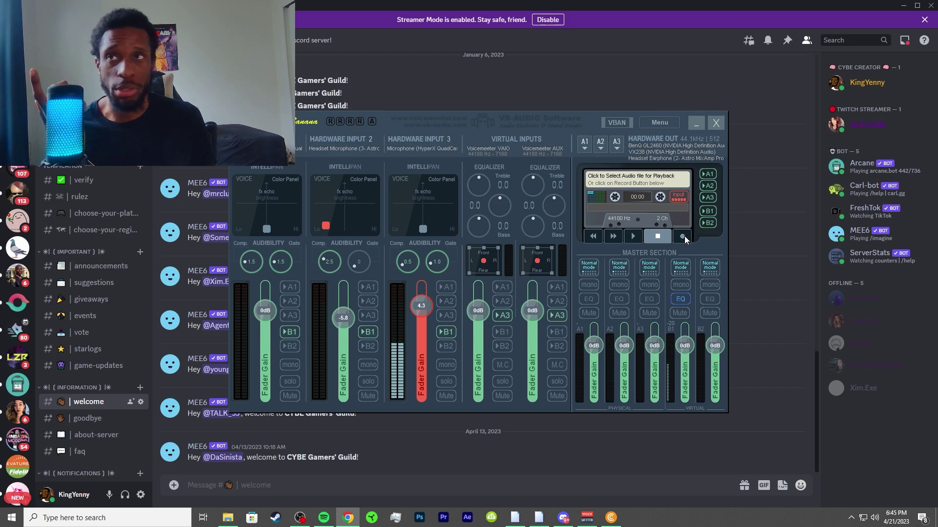
{"action": "key", "text": "alt+Tab"}
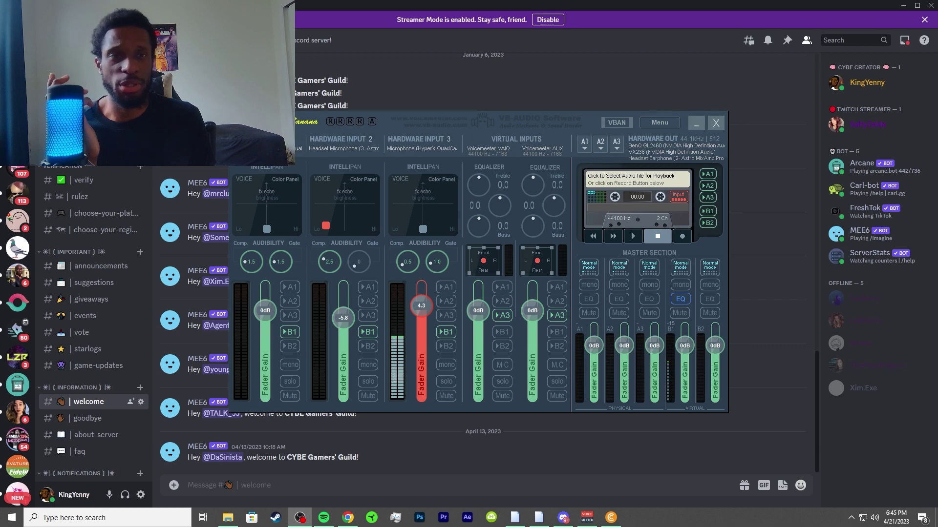
{"action": "key", "text": "alt+Tab"}
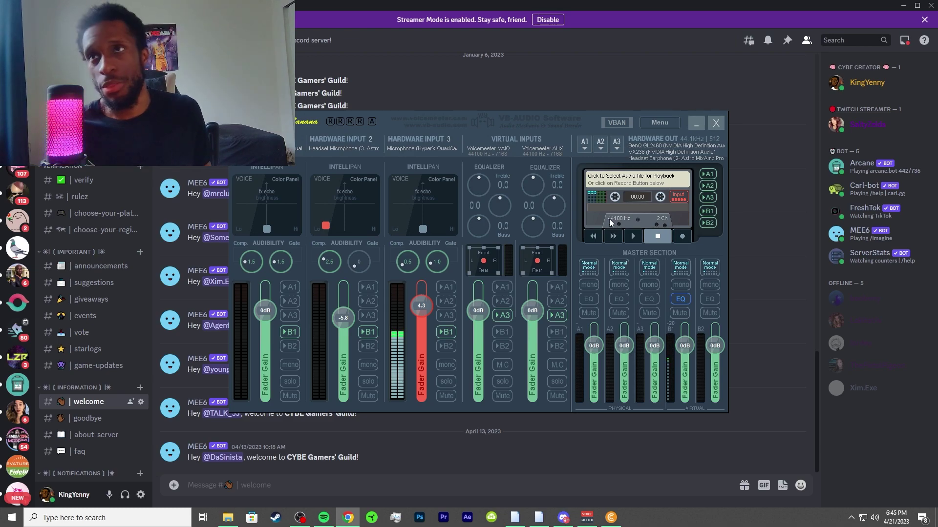
Step: Disarm Physical Input #3 and Virtual Input in the recorder options, re-arm both, and close the options
{"action": "left_click", "coordinate": [678, 198]}
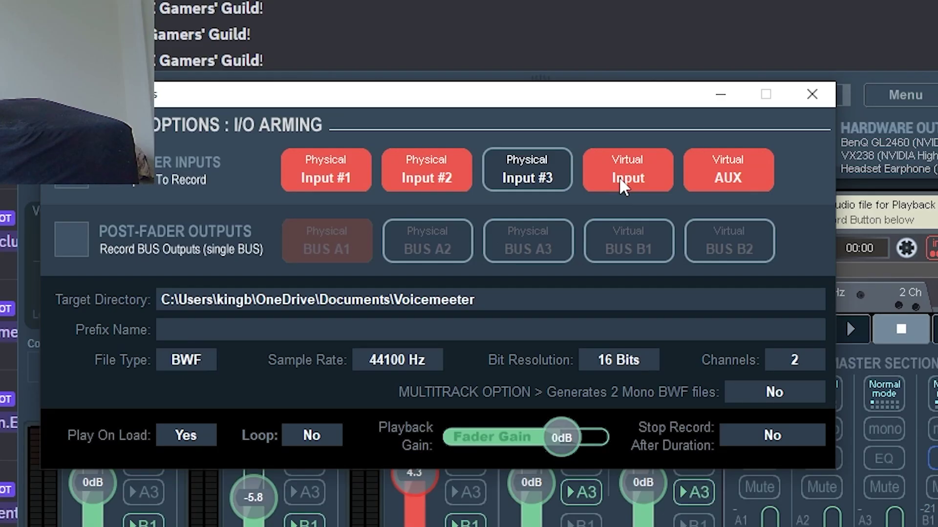
{"action": "left_click", "coordinate": [521, 162]}
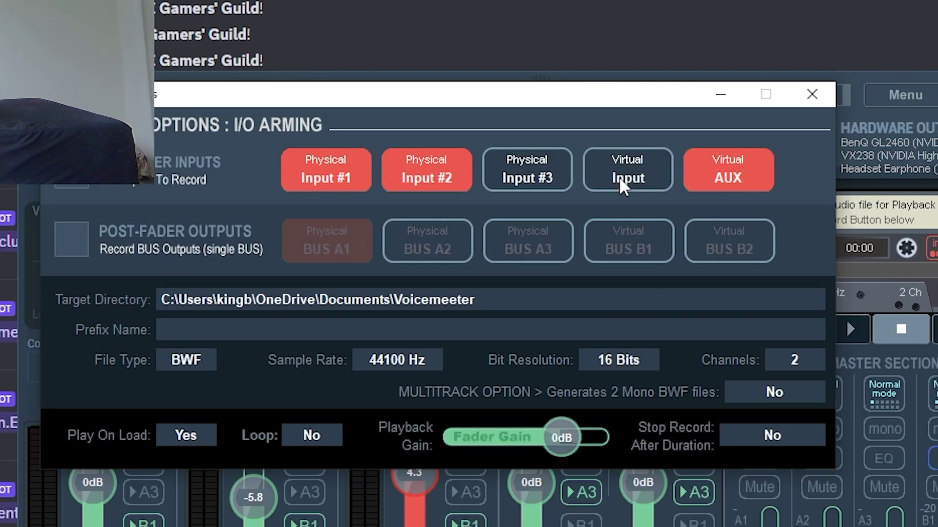
{"action": "left_click", "coordinate": [534, 180]}
{"action": "left_click", "coordinate": [649, 173]}
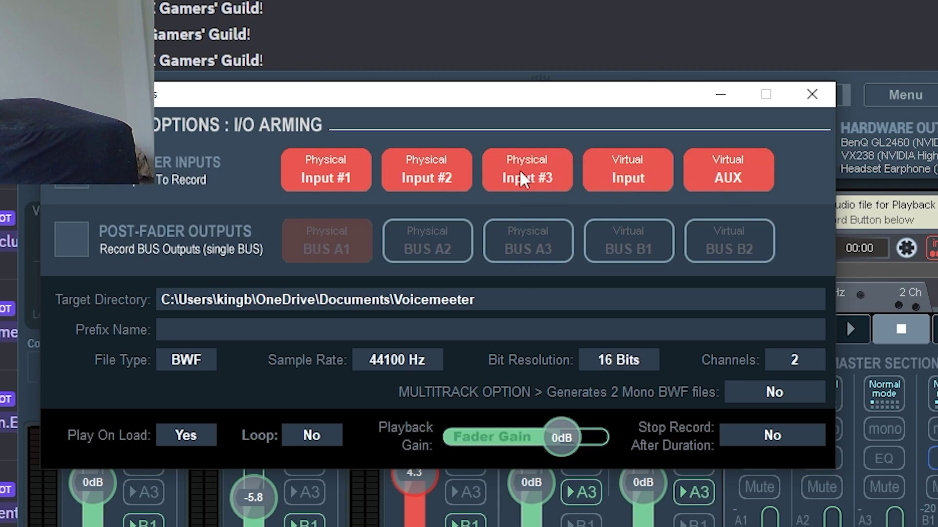
{"action": "left_click", "coordinate": [825, 102]}
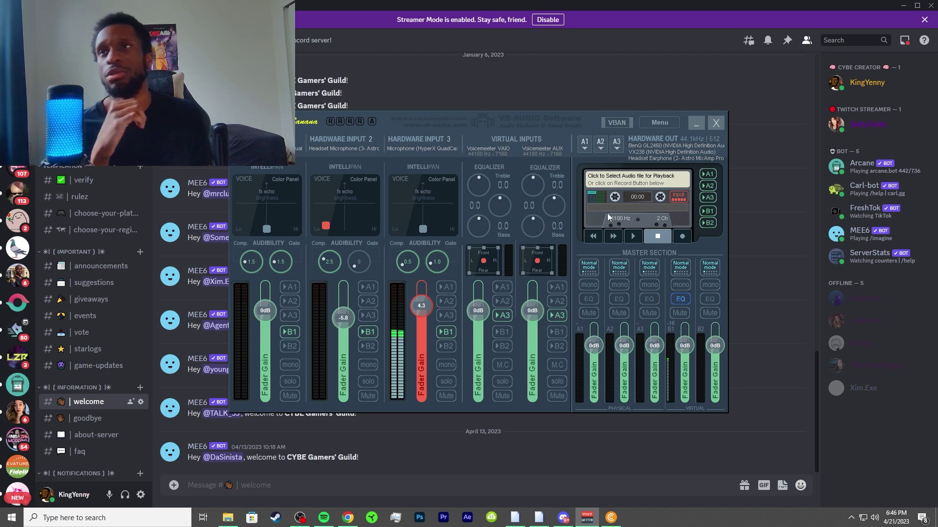
Step: Open the recorder options, look at the folder selection for the target directory, and cancel it
{"action": "right_click", "coordinate": [607, 178]}
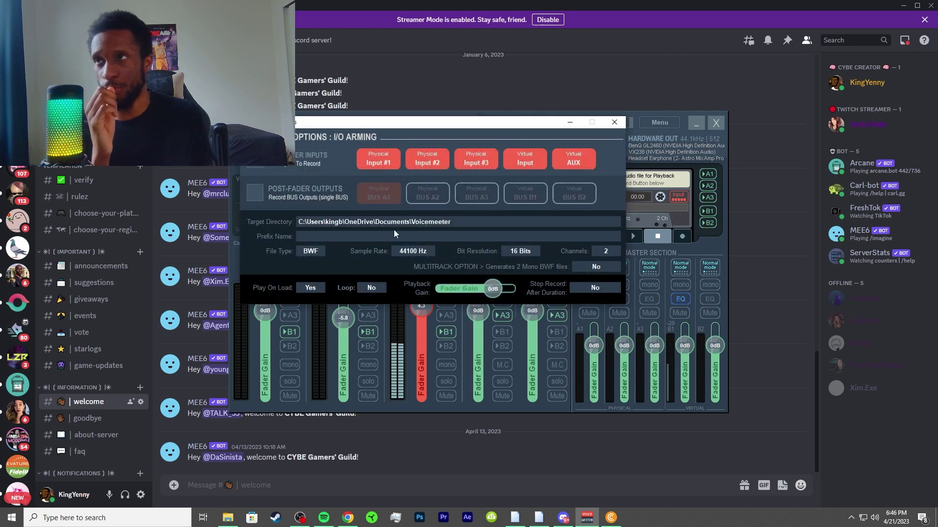
{"action": "left_click", "coordinate": [468, 223]}
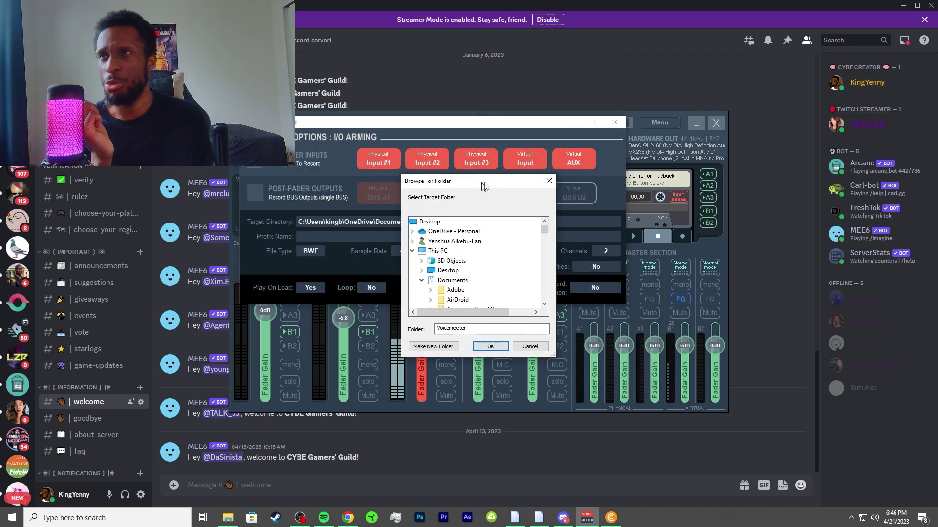
{"action": "left_click_drag", "start_coordinate": [479, 187], "coordinate": [610, 132]}
{"action": "left_click", "coordinate": [670, 129]}
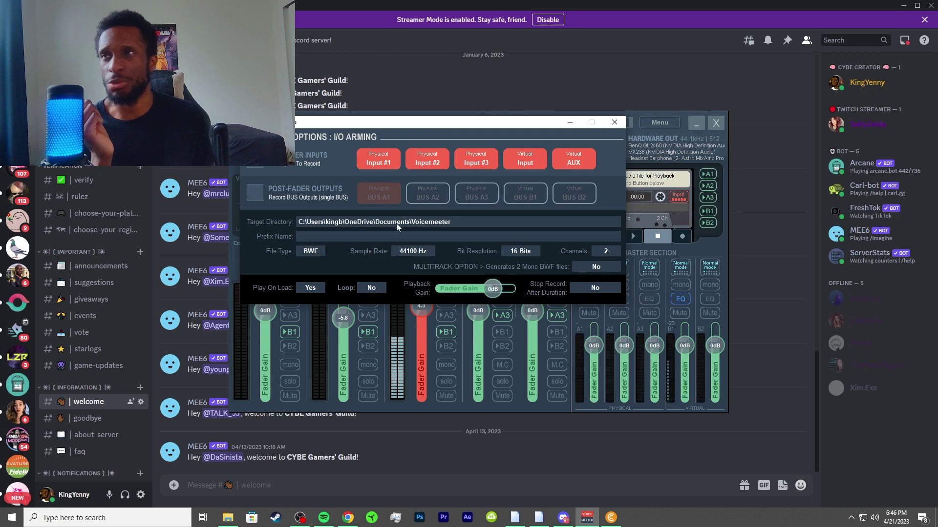
Step: Set the prefix name for recordings to "Pre-fader input test"
{"action": "left_click", "coordinate": [450, 235]}
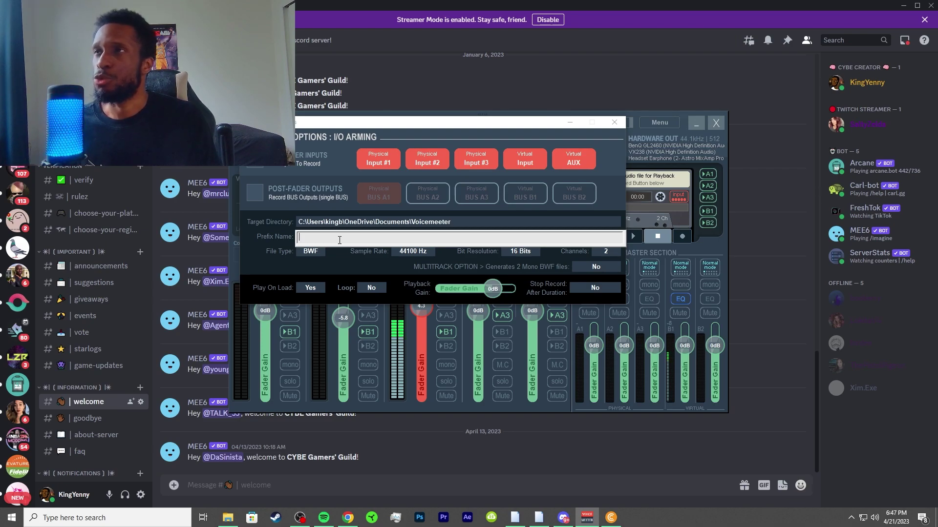
{"action": "type", "text": "Pre"}
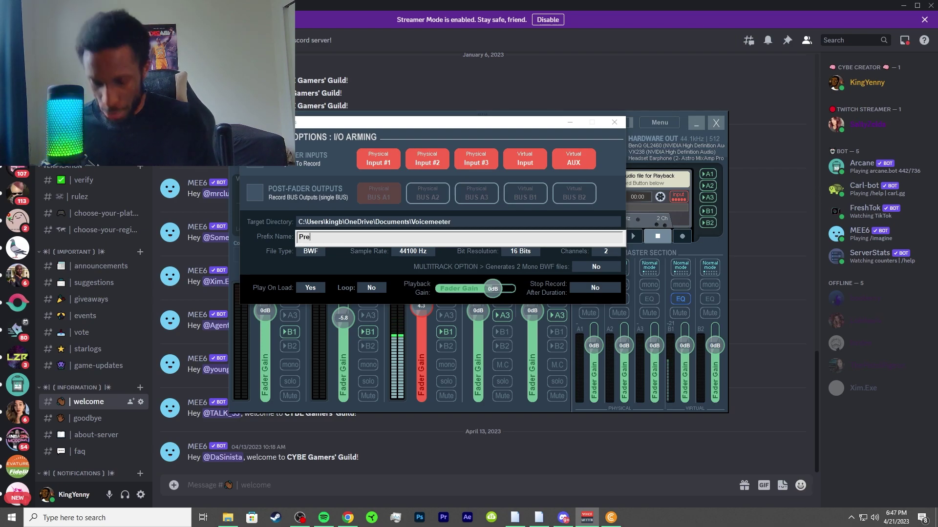
{"action": "type", "text": "-fader in"}
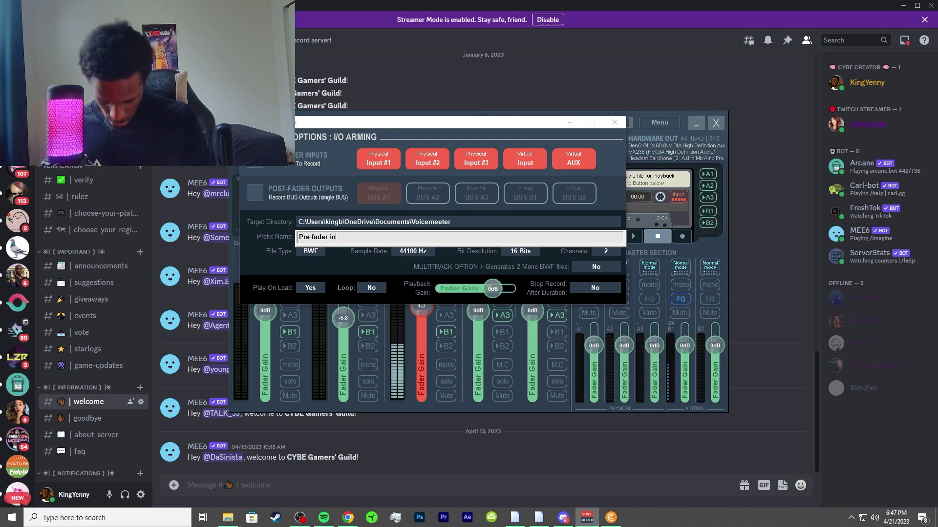
{"action": "type", "text": "put tyest"}
{"action": "key", "text": "Return"}
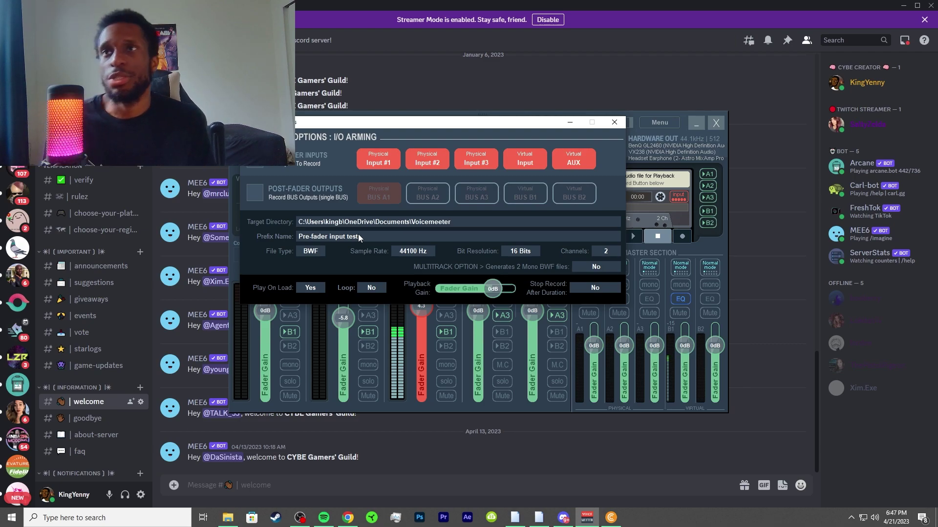
Step: Replace the spaces in the prefix name with underscores so it reads "Pre-fader_input_test"
{"action": "left_click", "coordinate": [359, 235]}
{"action": "left_click", "coordinate": [358, 235]}
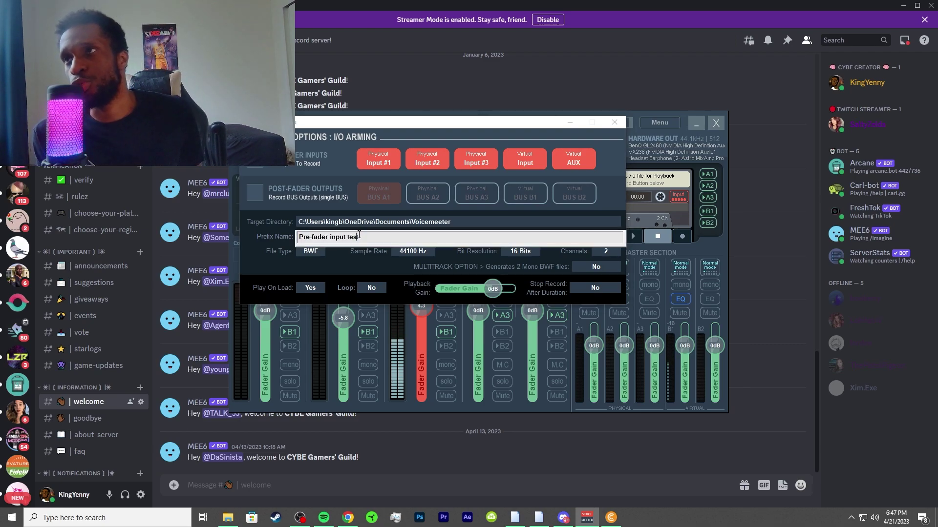
{"action": "left_click", "coordinate": [348, 237]}
{"action": "key", "text": "BackSpace"}
{"action": "type", "text": "_"}
{"action": "left_click", "coordinate": [330, 237]}
{"action": "key", "text": "BackSpace"}
{"action": "type", "text": "_"}
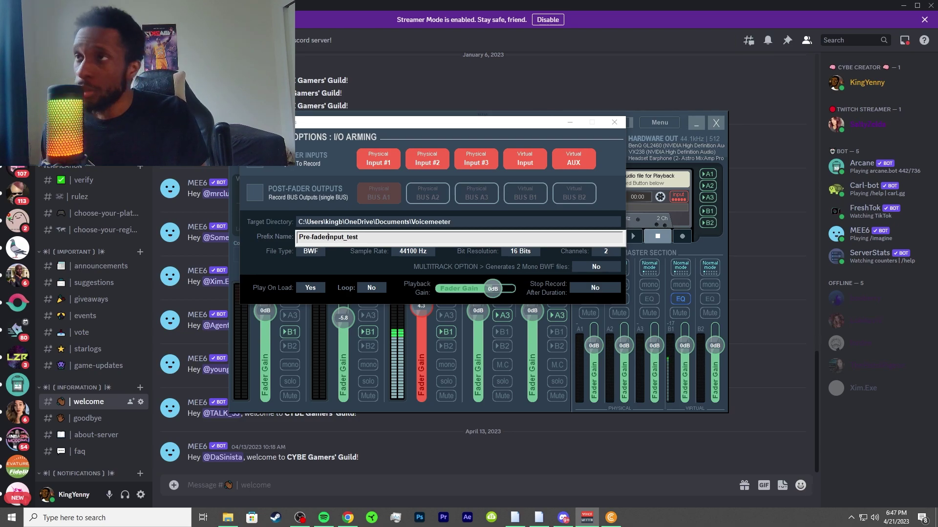
{"action": "key", "text": "Return"}
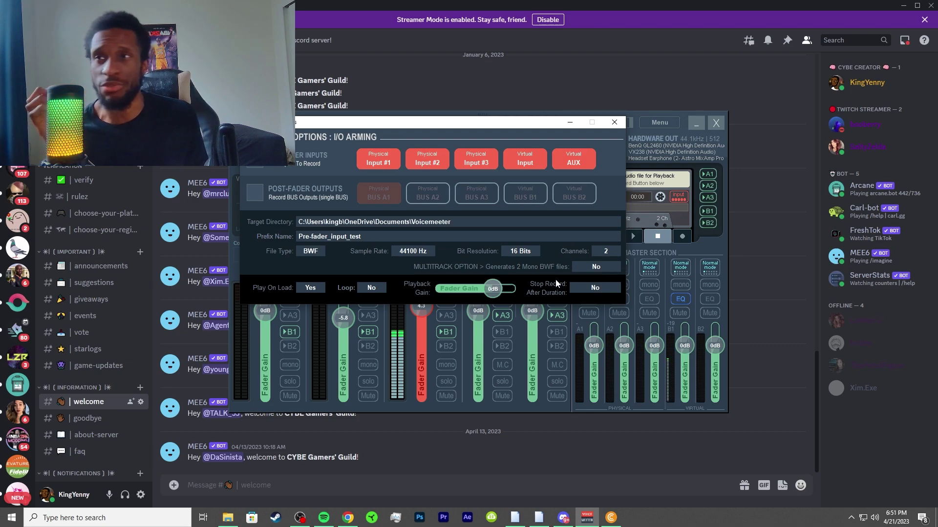
Step: Set the multitrack option that generates 2 mono BWF files to Yes and reposition the recorder options window
{"action": "left_click", "coordinate": [591, 266]}
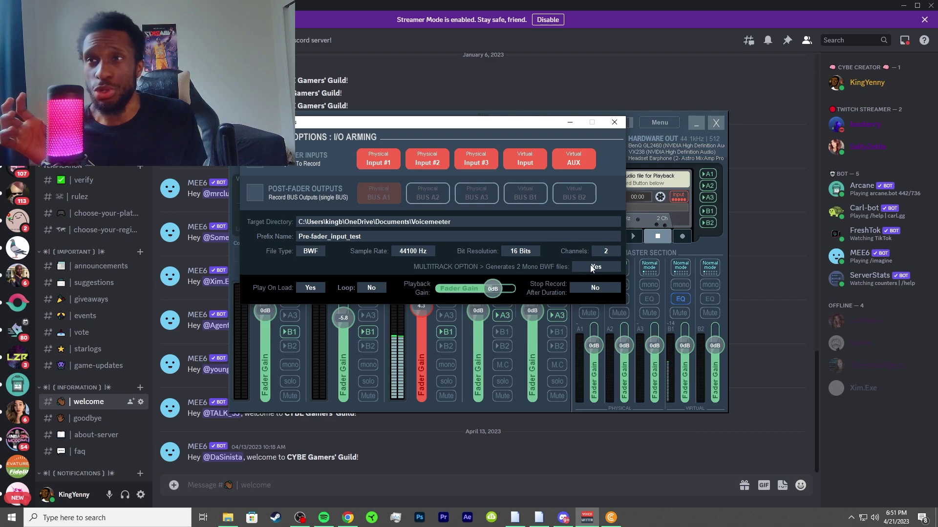
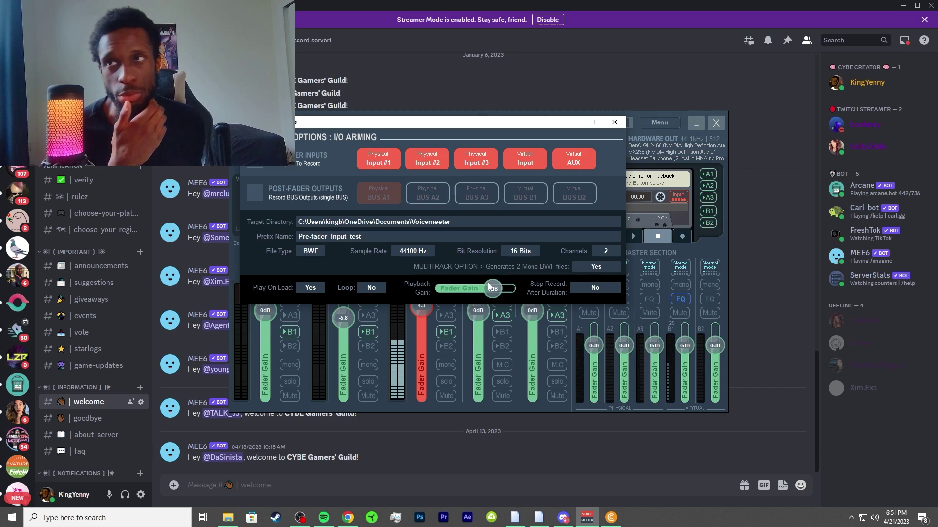
{"action": "left_click_drag", "start_coordinate": [540, 125], "coordinate": [674, 60]}
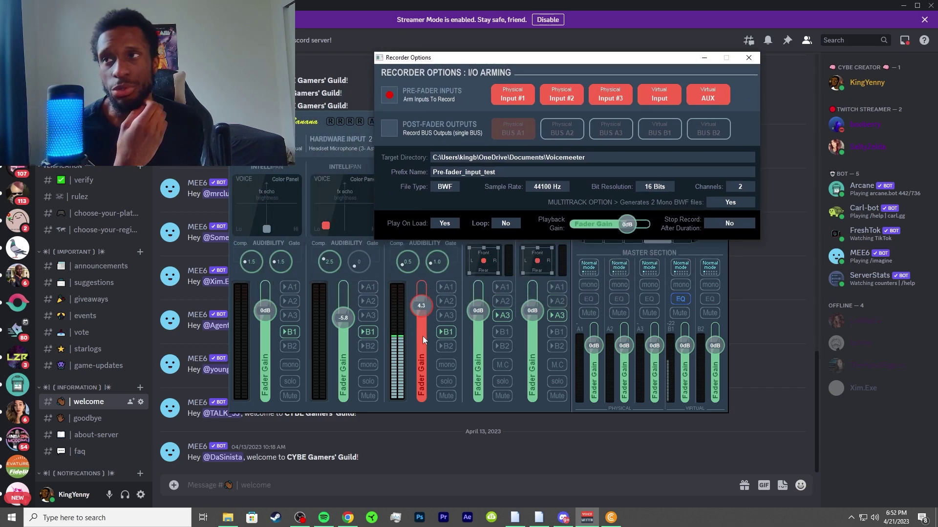
{"action": "left_click_drag", "start_coordinate": [641, 61], "coordinate": [566, 155]}
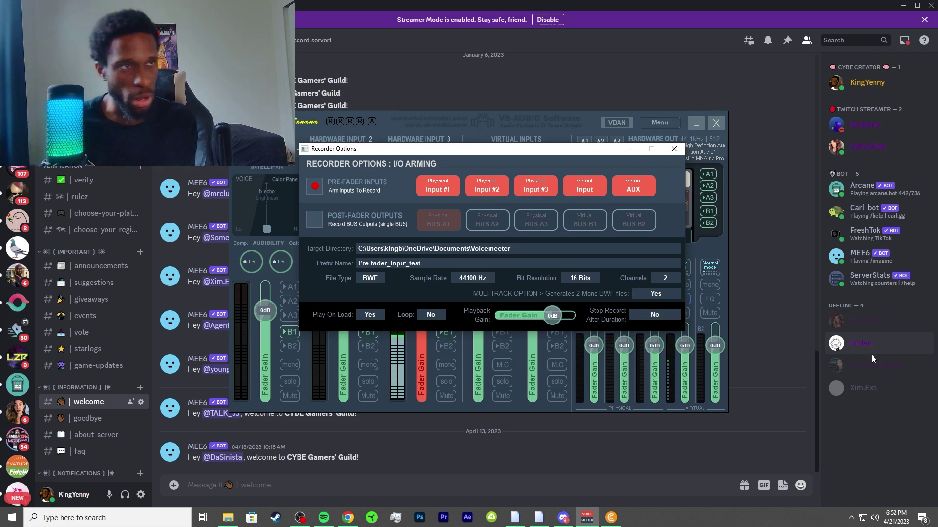
Step: Set Stop Record After Duration to 00:00:05 and reset it to No
{"action": "left_click", "coordinate": [655, 315]}
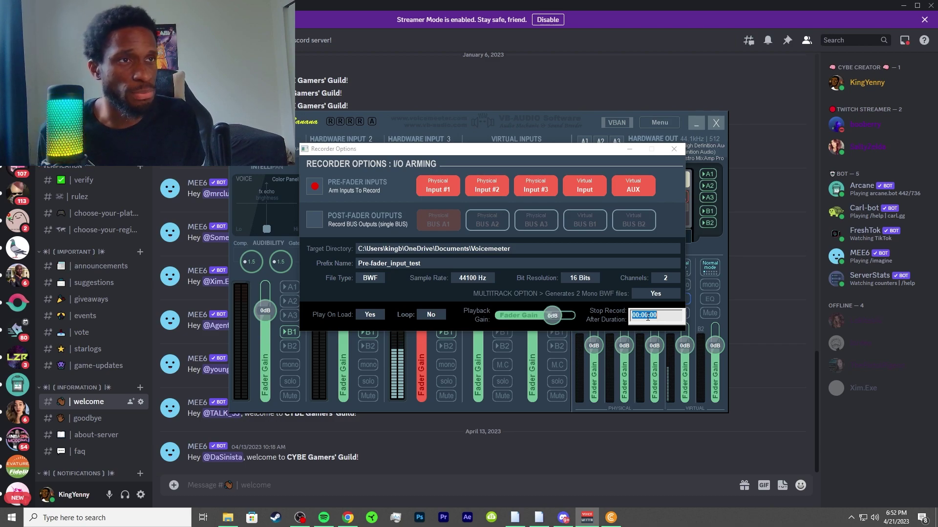
{"action": "left_click", "coordinate": [648, 316]}
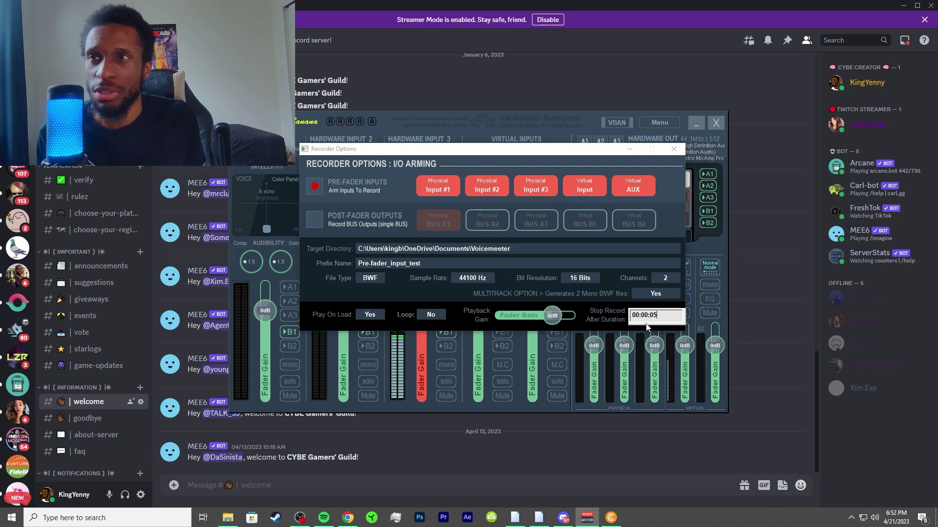
{"action": "key", "text": "Return"}
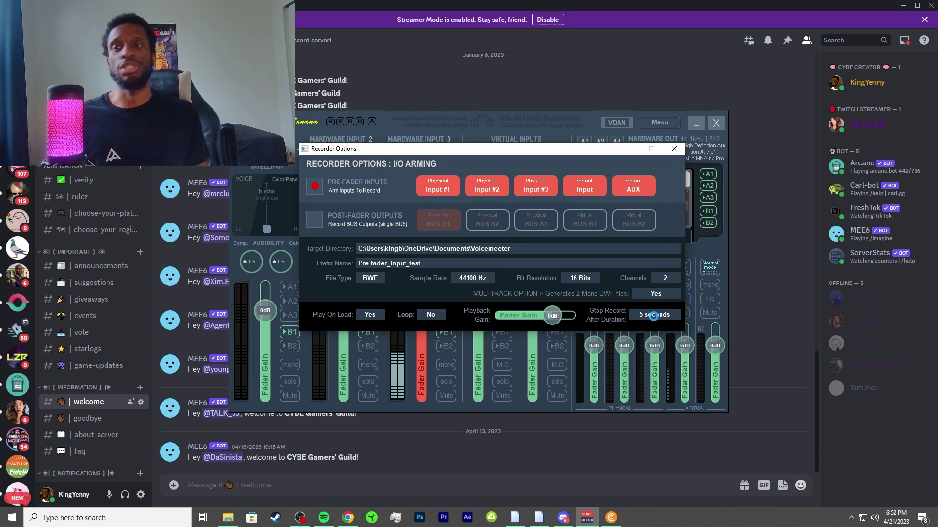
{"action": "left_click", "coordinate": [654, 316]}
{"action": "left_click", "coordinate": [654, 316]}
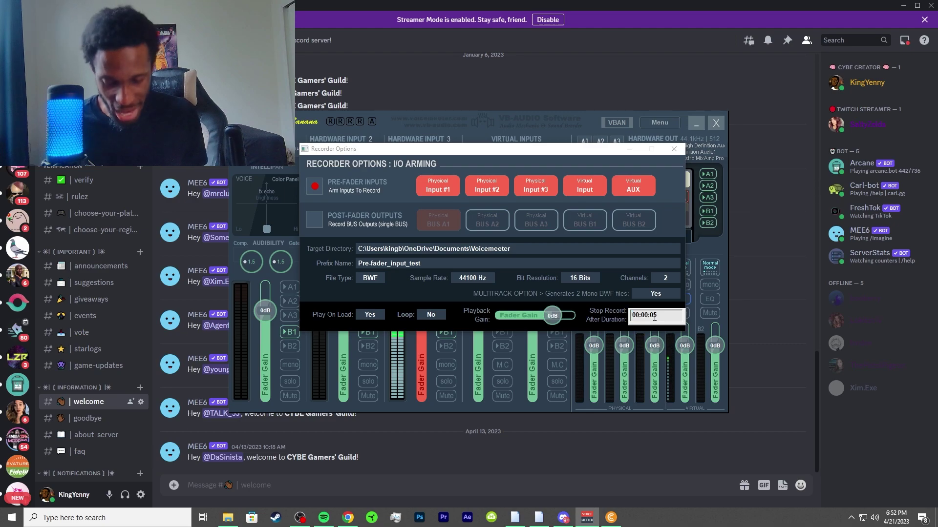
{"action": "key", "text": "BackSpace"}
{"action": "key", "text": "Return"}
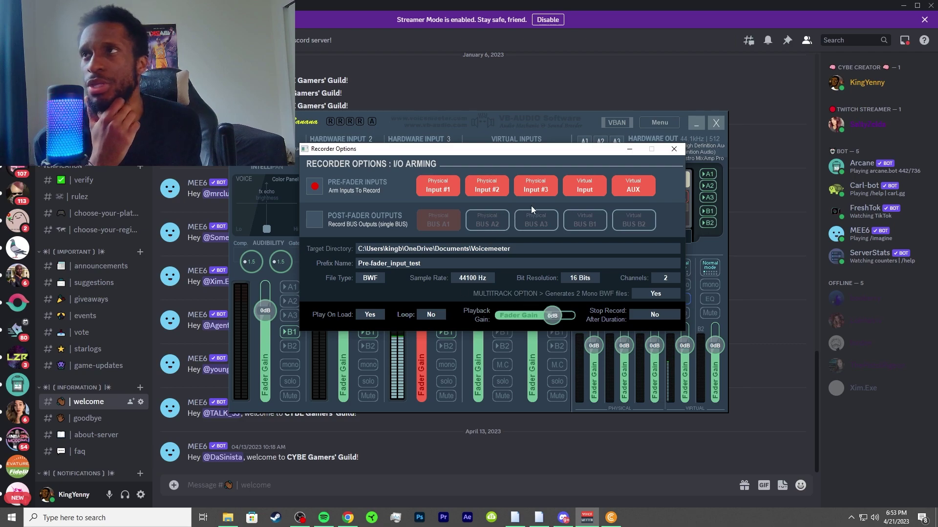
Step: Close the recorder options and record a short pre-fader test, pausing and stopping the recording after about 13 seconds
{"action": "left_click", "coordinate": [674, 149]}
{"action": "left_click", "coordinate": [683, 237]}
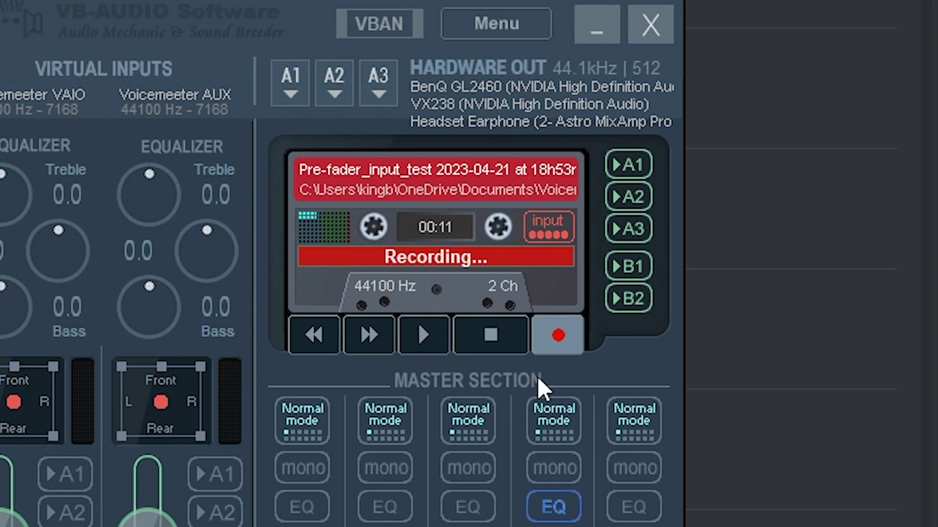
{"action": "left_click", "coordinate": [557, 336]}
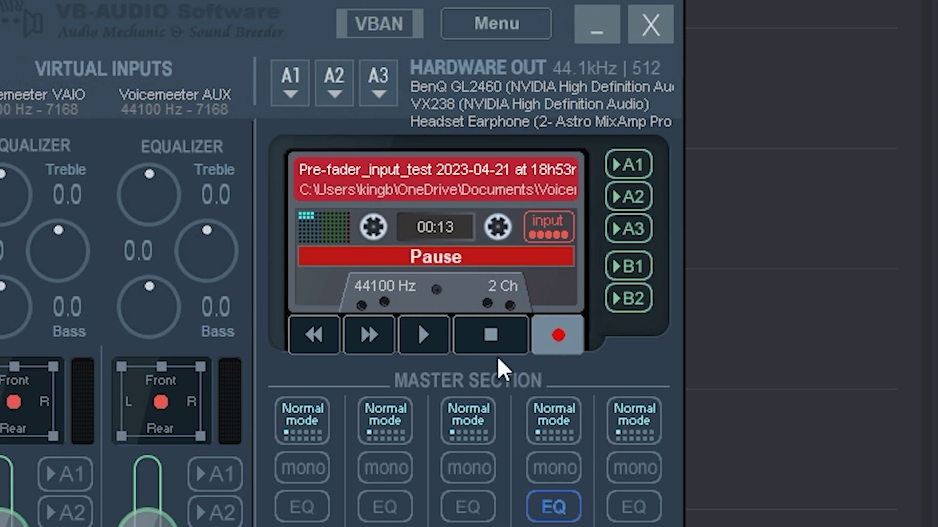
{"action": "left_click", "coordinate": [491, 335]}
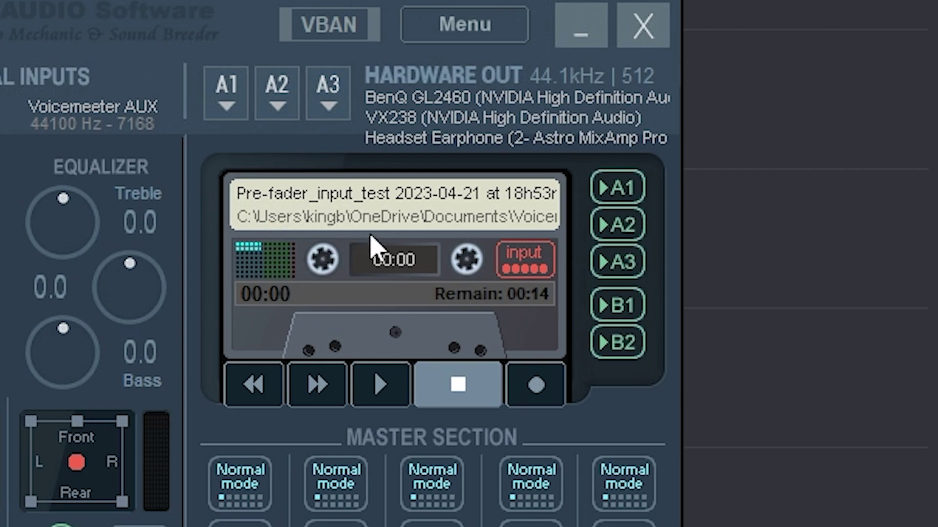
Step: Browse for a playback file in the cassette recorder and open the Voicemeeter folder inside Documents
{"action": "left_click", "coordinate": [383, 211]}
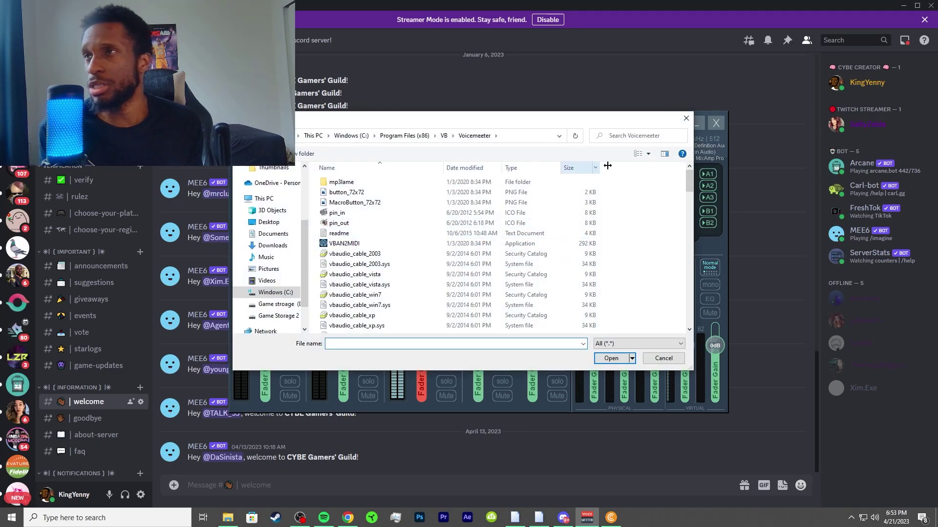
{"action": "left_click", "coordinate": [273, 234]}
{"action": "scroll", "coordinate": [368, 272], "scroll_direction": "down", "scroll_amount": 12}
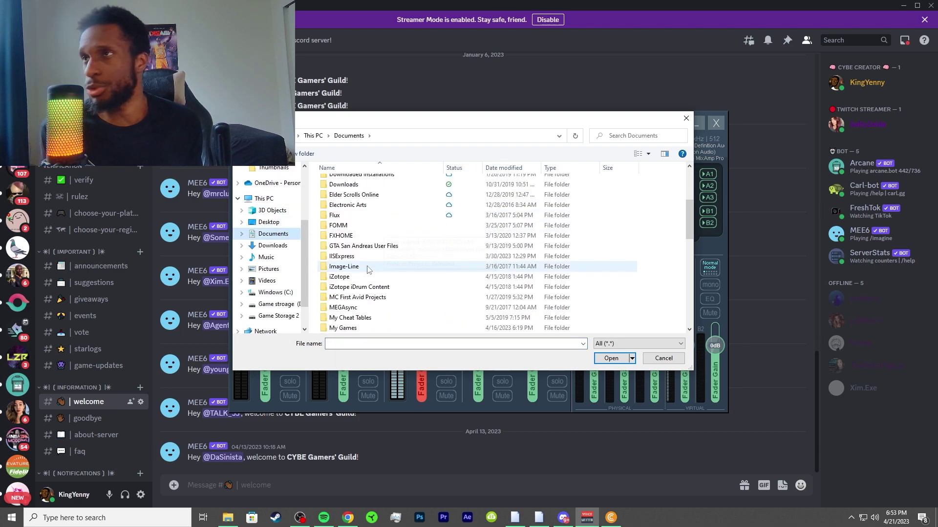
{"action": "scroll", "coordinate": [367, 272], "scroll_direction": "up", "scroll_amount": 10}
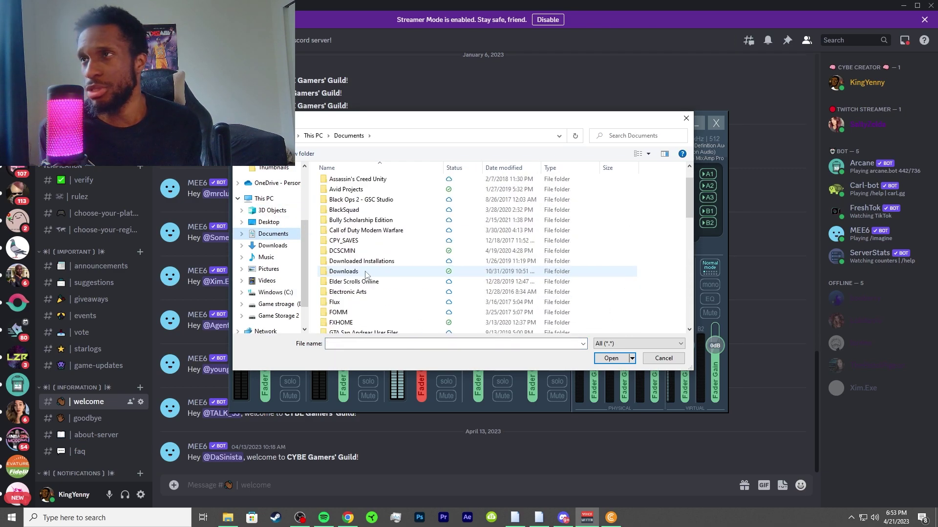
{"action": "scroll", "coordinate": [359, 241], "scroll_direction": "down", "scroll_amount": 10}
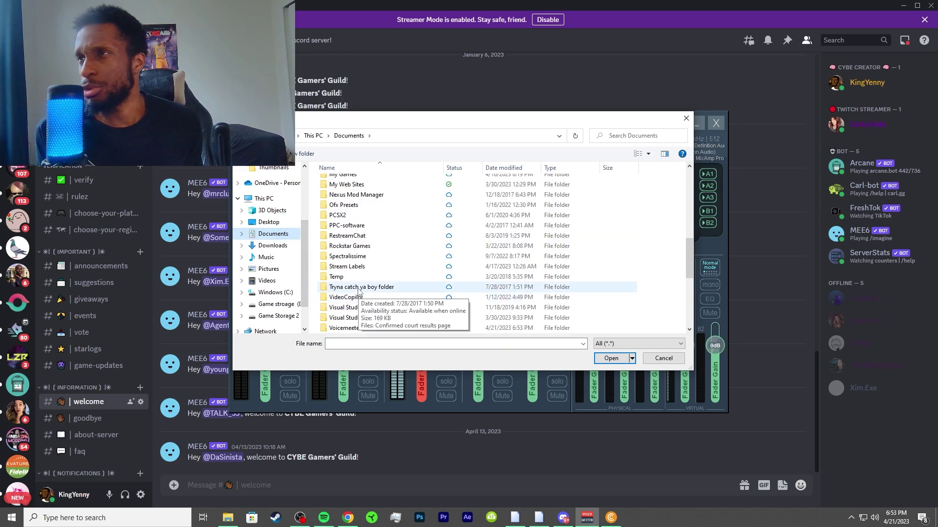
{"action": "double_click", "coordinate": [353, 297]}
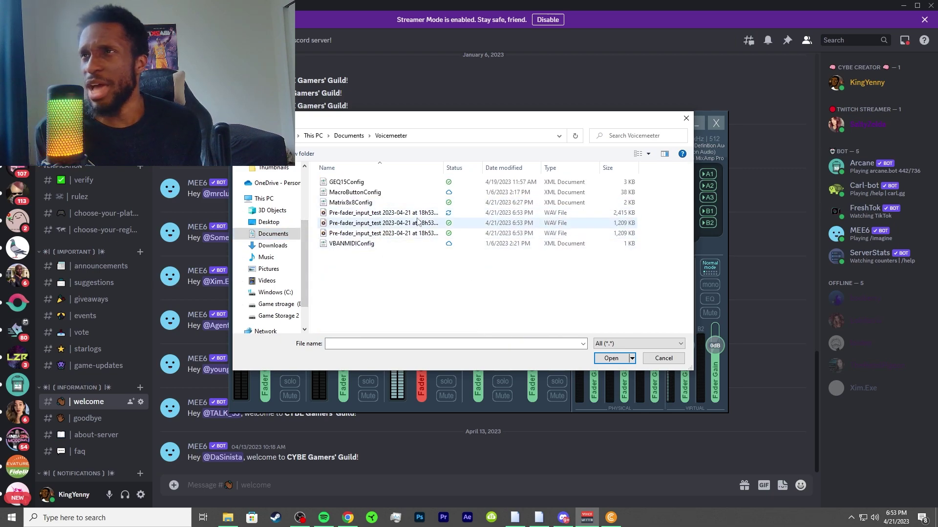
Step: Reposition the file selection window and load the 2,415 KB Pre-fader_input_test WAV file for playback
{"action": "left_click_drag", "start_coordinate": [445, 121], "coordinate": [398, 108]}
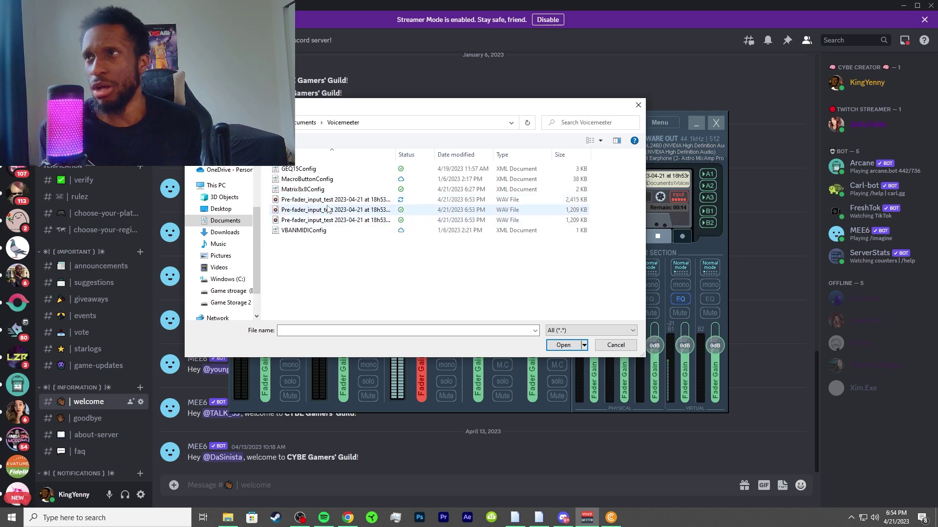
{"action": "left_click_drag", "start_coordinate": [547, 113], "coordinate": [614, 121]}
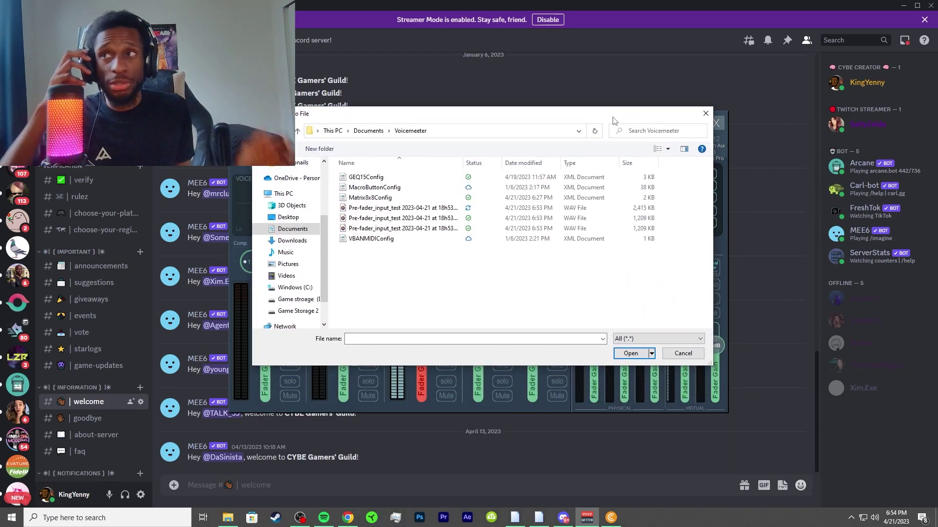
{"action": "double_click", "coordinate": [403, 208]}
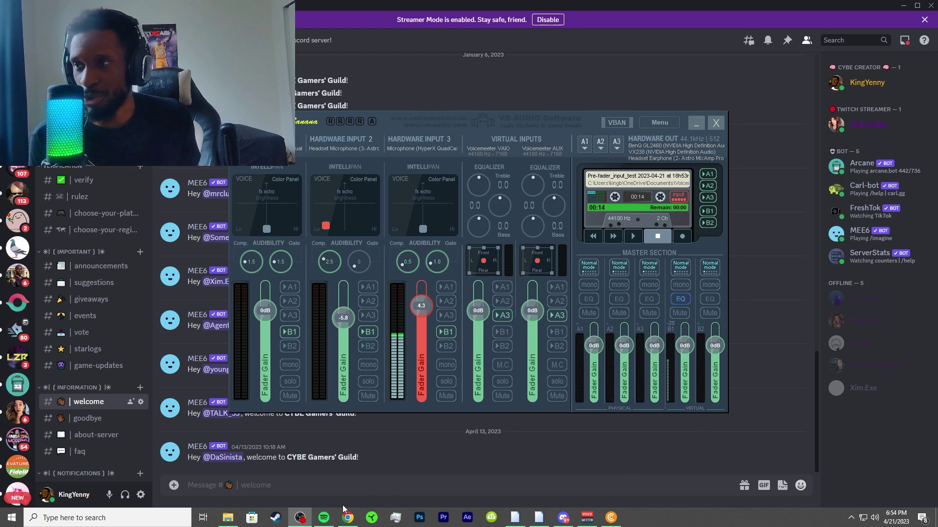
Step: Load the first of the two 1,209 KB Pre-fader_input_test WAV files into the cassette recorder and play it
{"action": "left_click", "coordinate": [238, 522]}
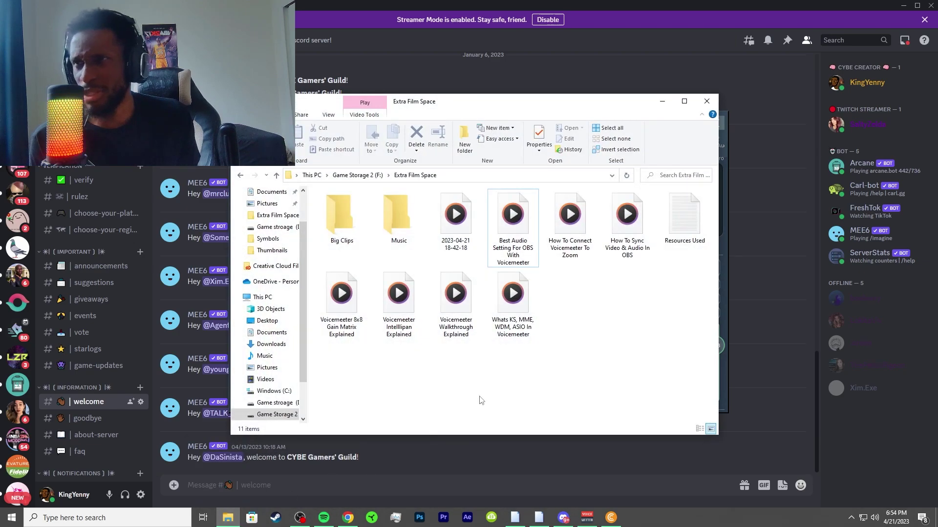
{"action": "left_click", "coordinate": [673, 250]}
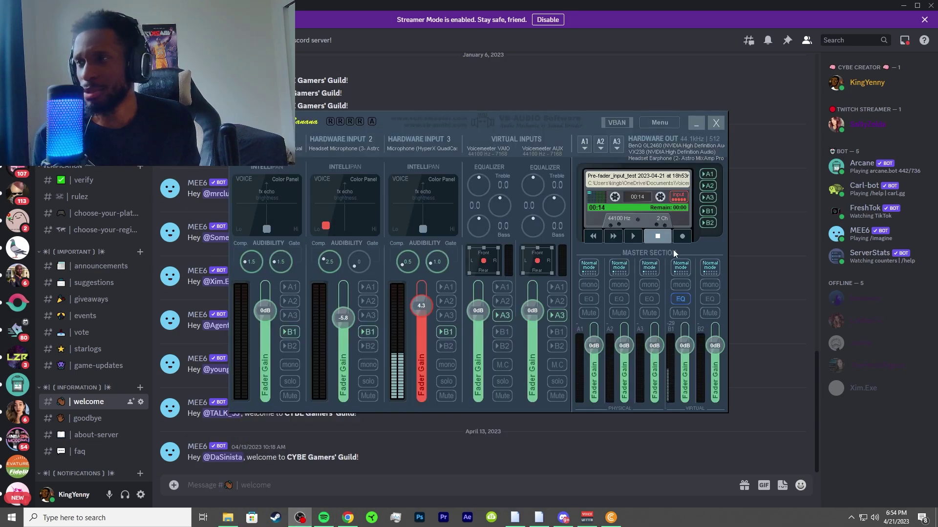
{"action": "left_click", "coordinate": [639, 183]}
{"action": "double_click", "coordinate": [393, 218]}
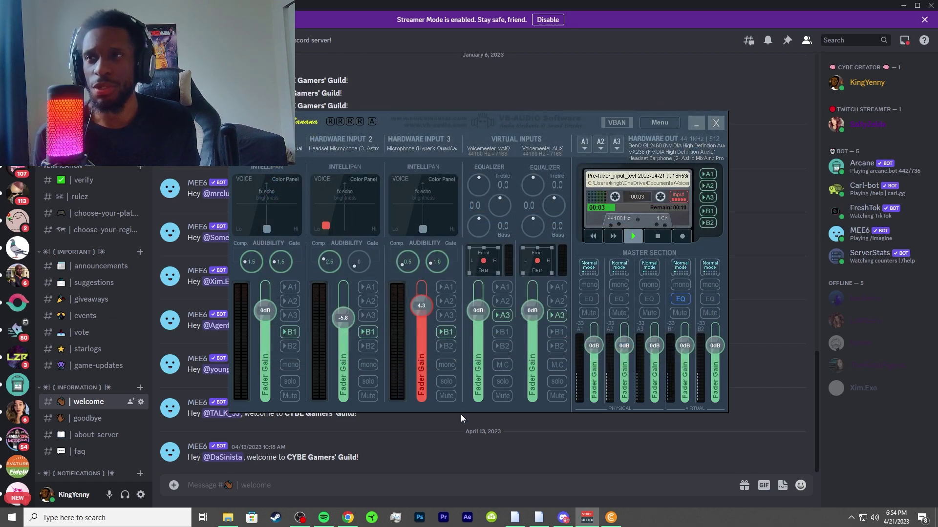
{"action": "mouse_move", "coordinate": [291, 522]}
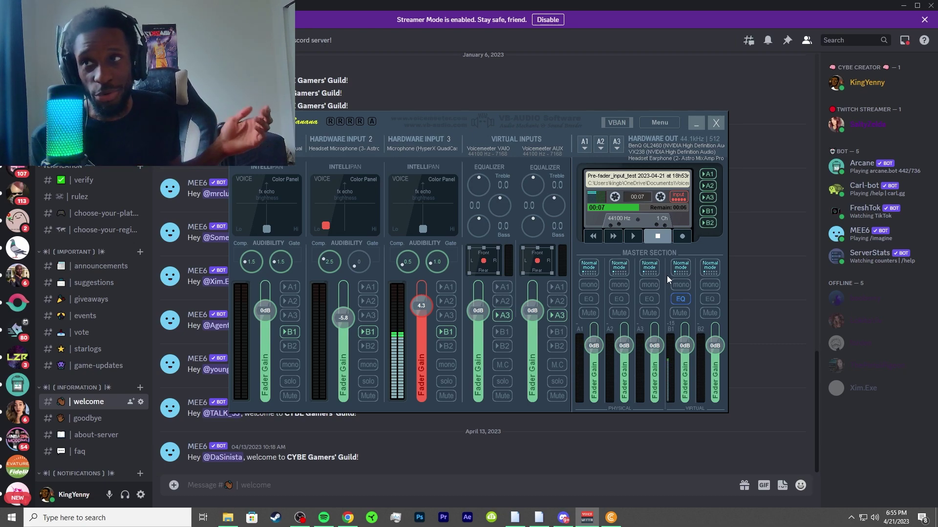
Step: Stop the cassette recorder, arm its pre-fader inputs instead of BUS B1, and close the recorder options
{"action": "left_click", "coordinate": [665, 236]}
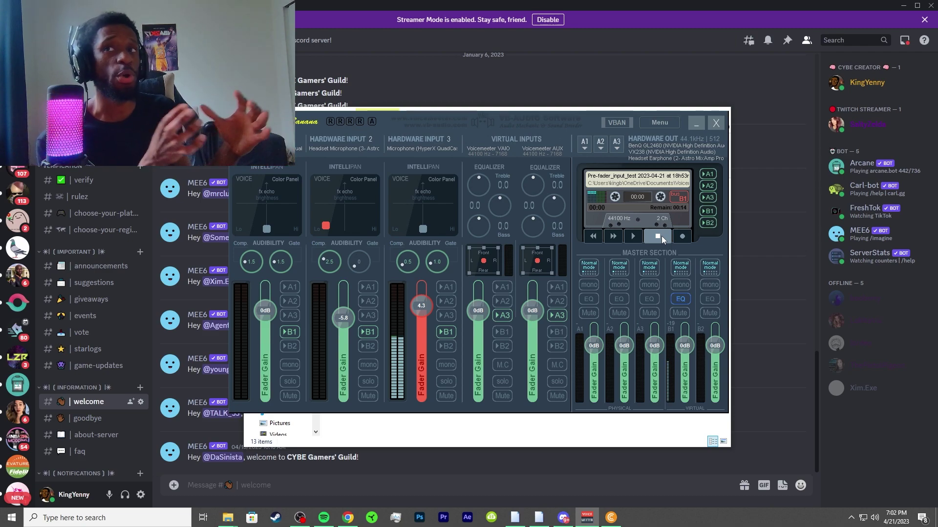
{"action": "right_click", "coordinate": [662, 236]}
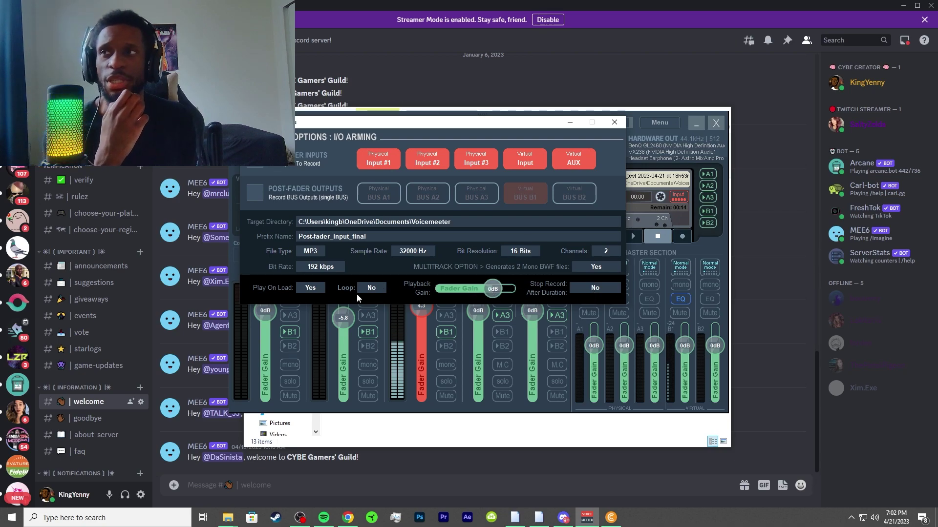
{"action": "left_click", "coordinate": [613, 122]}
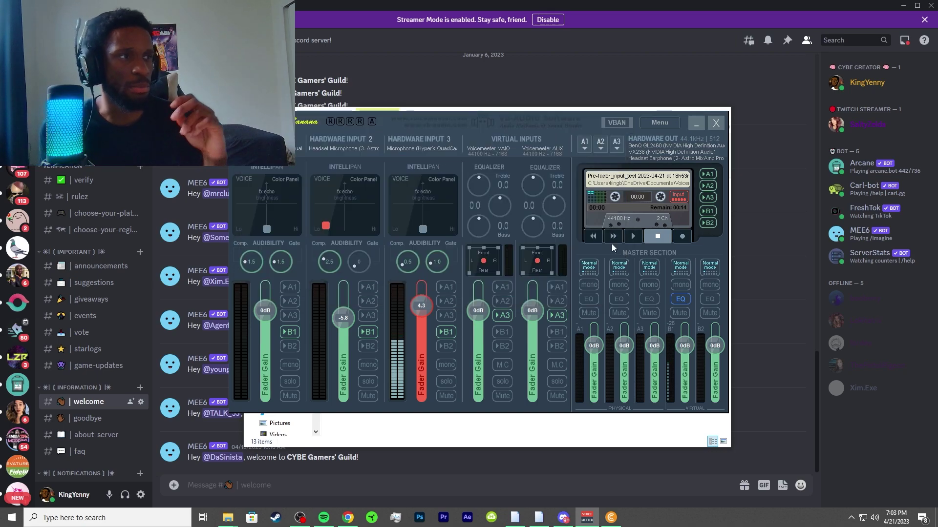